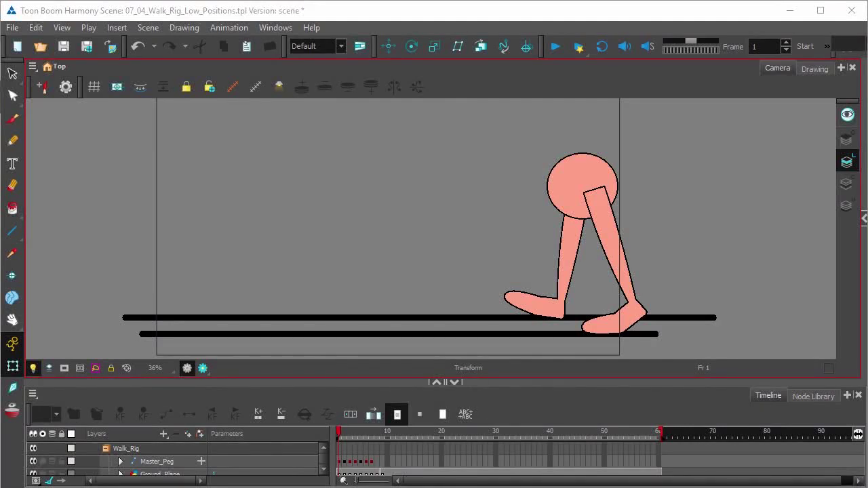
# - Shift the Master_Peg keyframes from frame 2 onward one frame later and insert a keyframe at frame 2
pyautogui.click(859, 435)
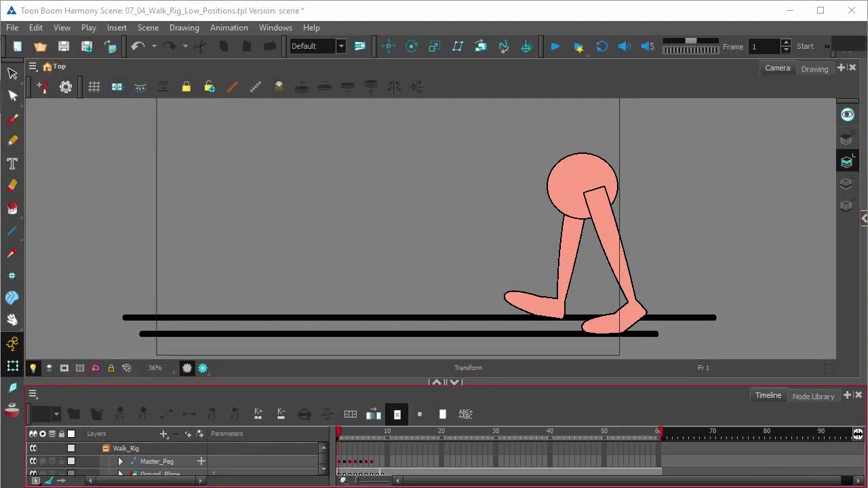
pyautogui.click(344, 433)
pyautogui.click(340, 432)
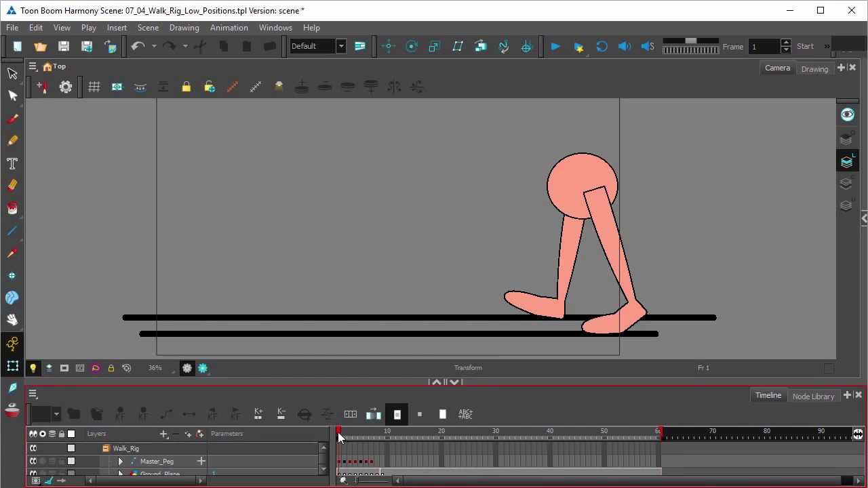
pyautogui.click(342, 433)
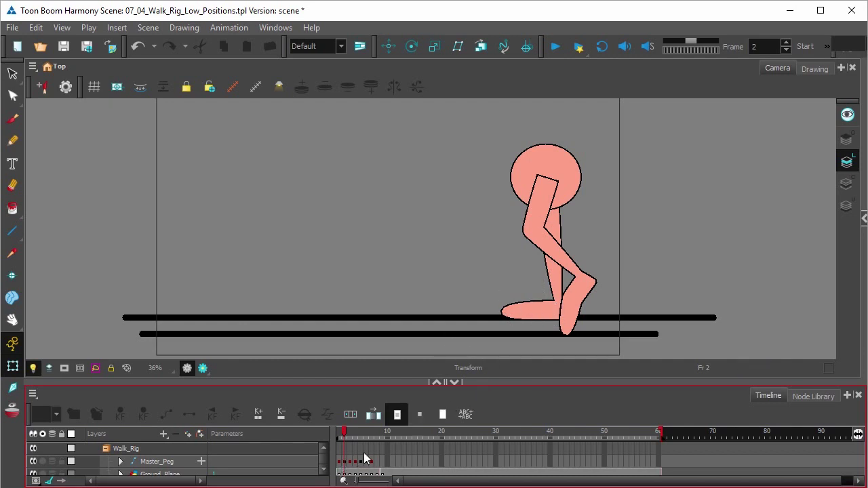
pyautogui.click(339, 432)
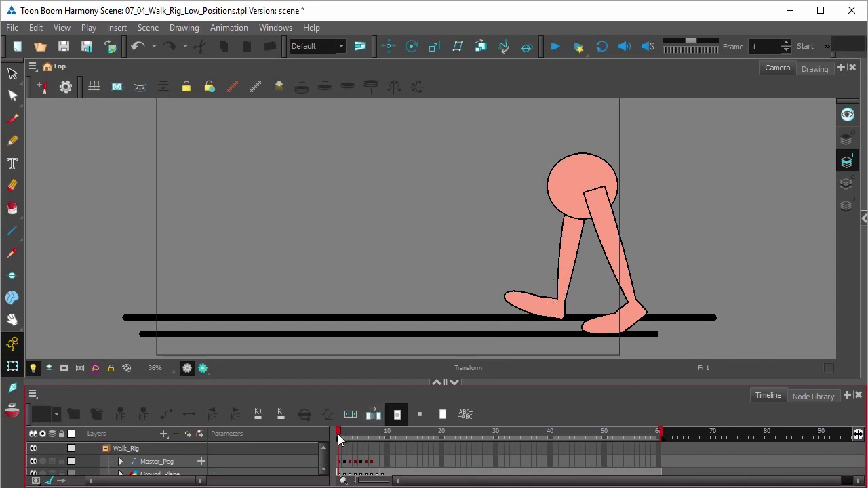
pyautogui.moveTo(340, 436); pyautogui.dragTo(342, 435)
pyautogui.click(345, 467)
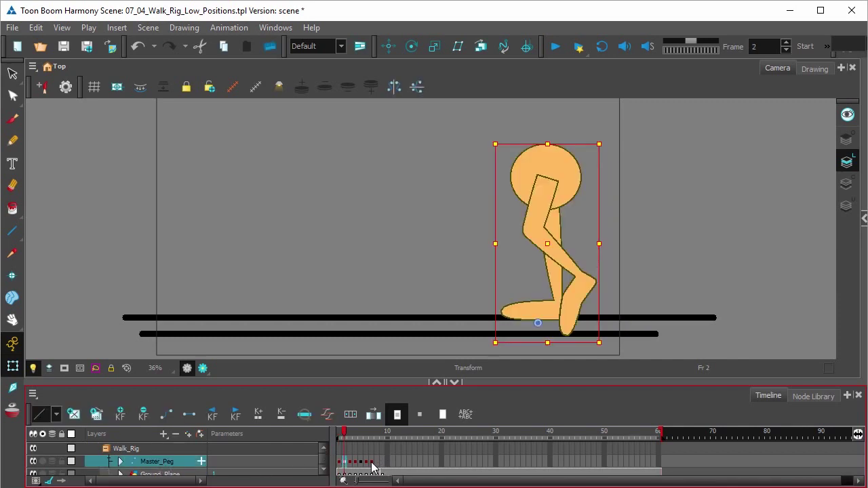
pyautogui.moveTo(372, 467); pyautogui.dragTo(351, 467)
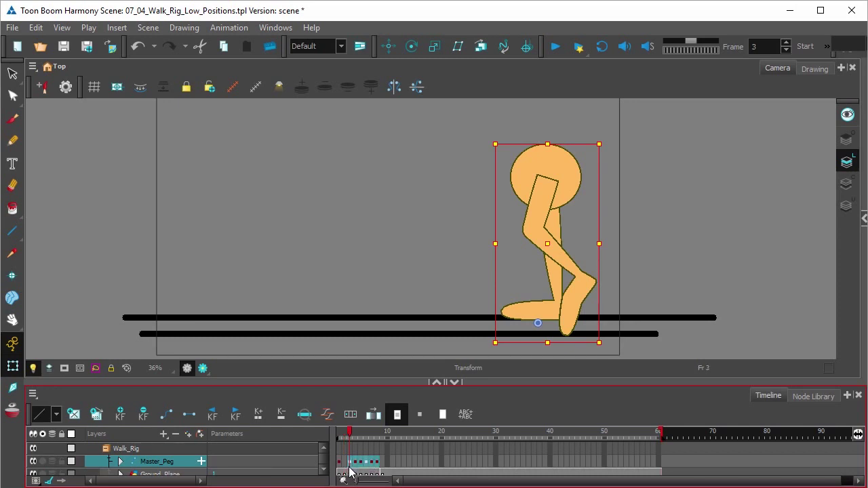
pyautogui.click(343, 467)
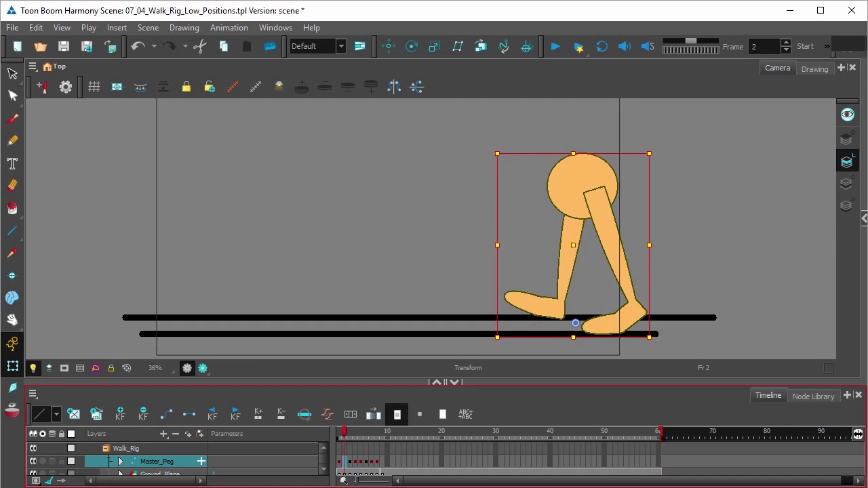
pyautogui.rightClick(344, 464)
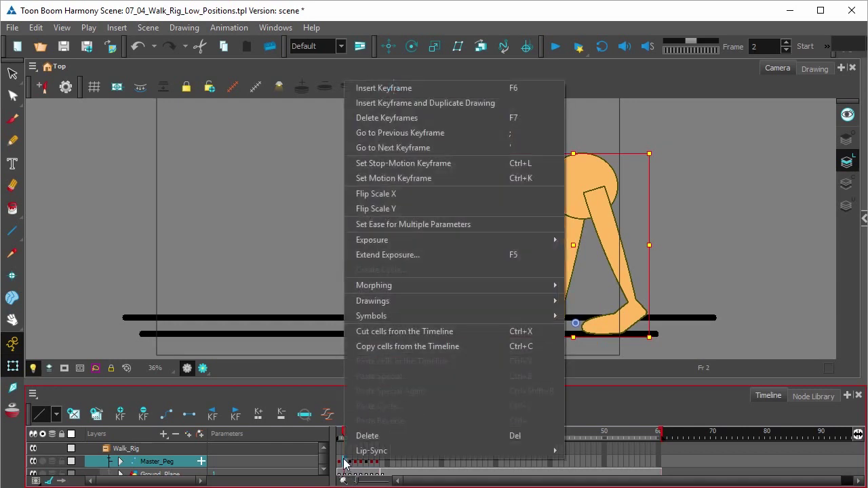
pyautogui.click(418, 87)
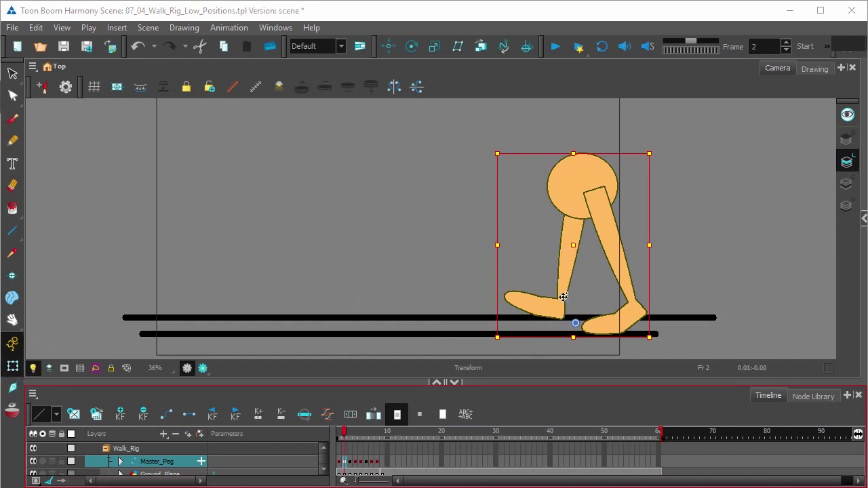
# - At frame 2, bend the knee of the far, forward leg and rotate its foot and toes flat
pyautogui.click(530, 308)
pyautogui.press('b')
pyautogui.moveTo(494, 319); pyautogui.dragTo(506, 333)
pyautogui.hotkey('shift', 'b')
pyautogui.hotkey('shift', 'b')
pyautogui.hotkey('shift', 'b')
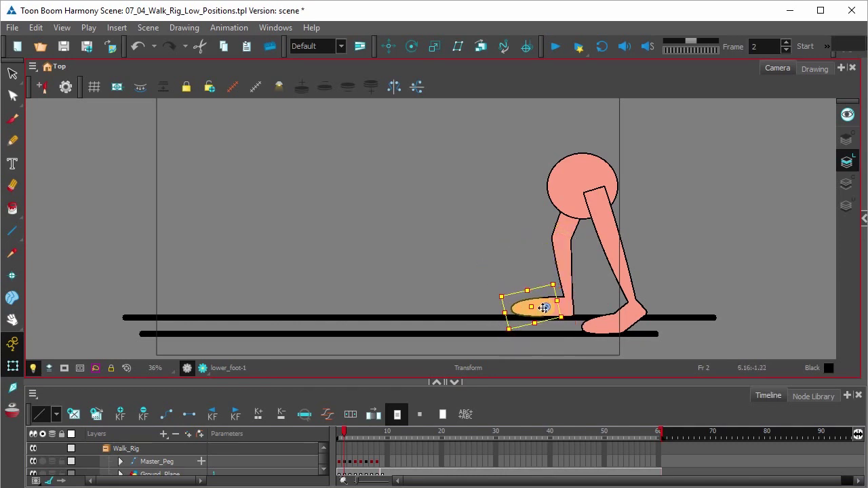
pyautogui.hotkey('ctrl', 'z')
# - At frame 2, shift the near, rear leg slightly forward at the hip, bend its knee, lift the heel and level the toes
pyautogui.click(643, 306)
pyautogui.press('b')
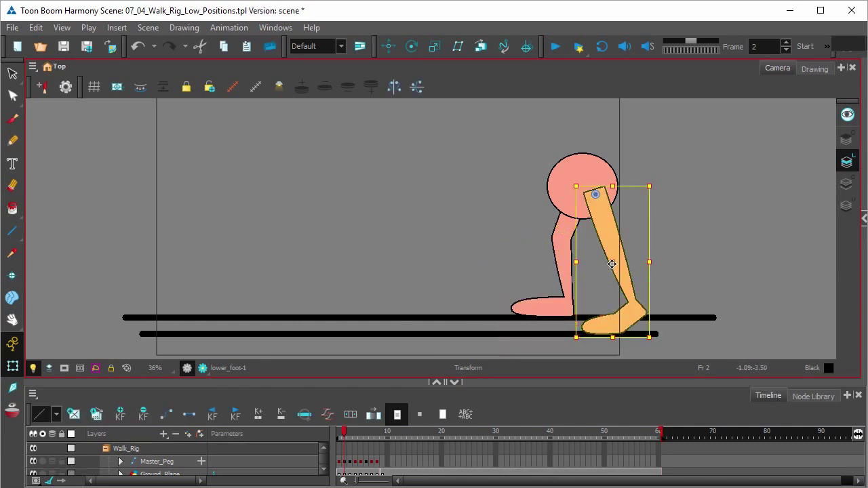
pyautogui.moveTo(608, 264); pyautogui.dragTo(600, 266)
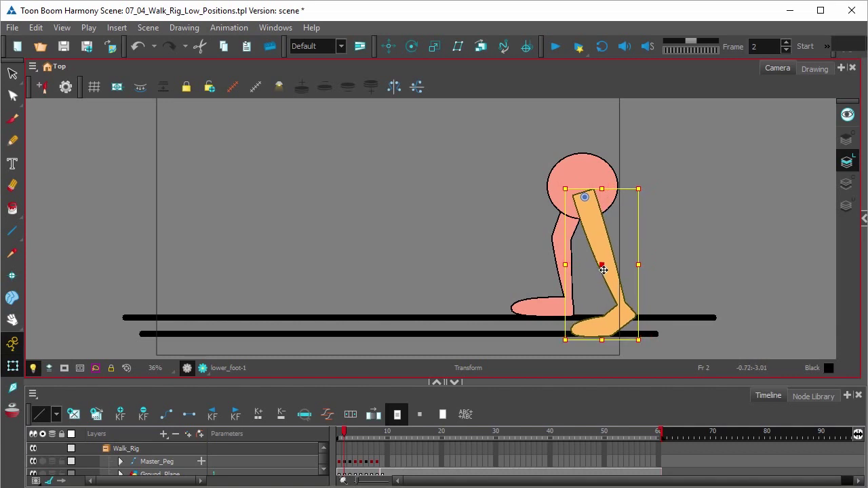
pyautogui.moveTo(646, 346); pyautogui.dragTo(630, 352)
pyautogui.moveTo(597, 270); pyautogui.dragTo(599, 269)
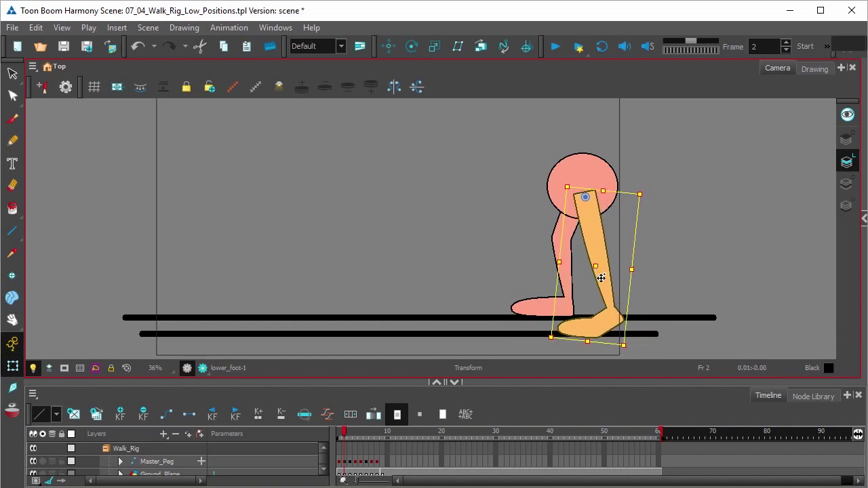
pyautogui.hotkey('shift', 'b')
pyautogui.moveTo(632, 345); pyautogui.dragTo(665, 330)
pyautogui.hotkey('ctrl', 'z')
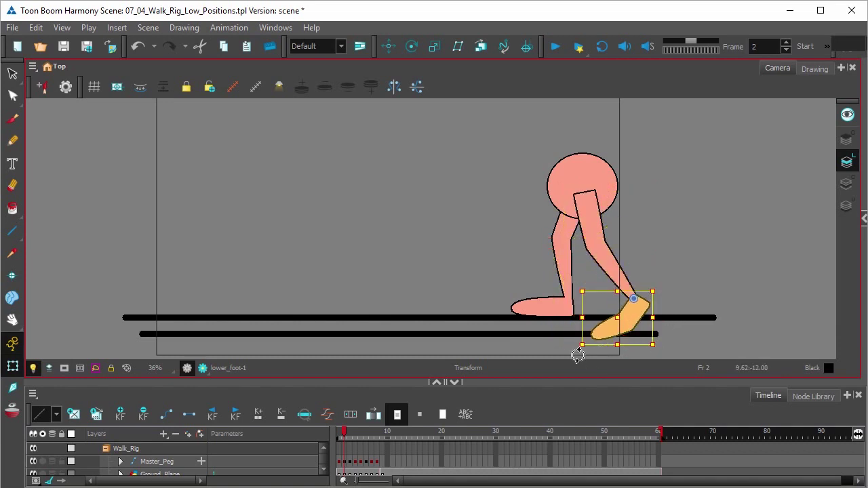
pyautogui.moveTo(578, 355); pyautogui.dragTo(578, 336)
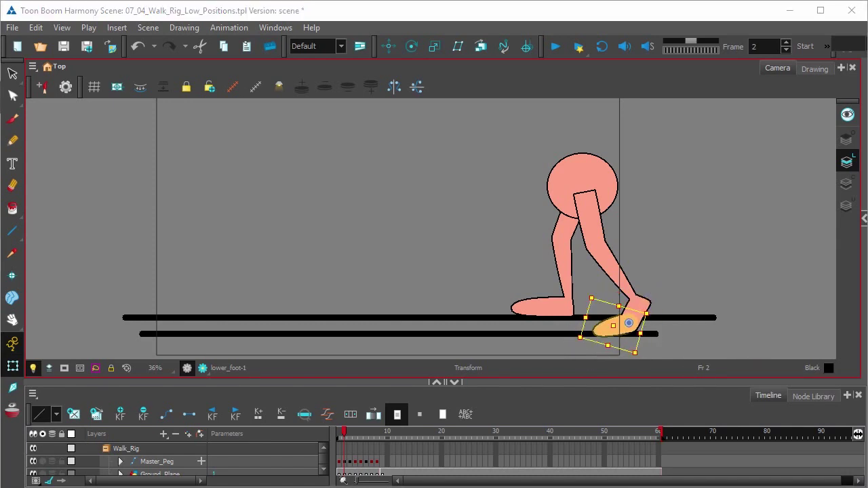
# - Turn on onion skin and move the whole rig at frame 2 so the forward foot matches the next frame's planted foot
pyautogui.click(13, 414)
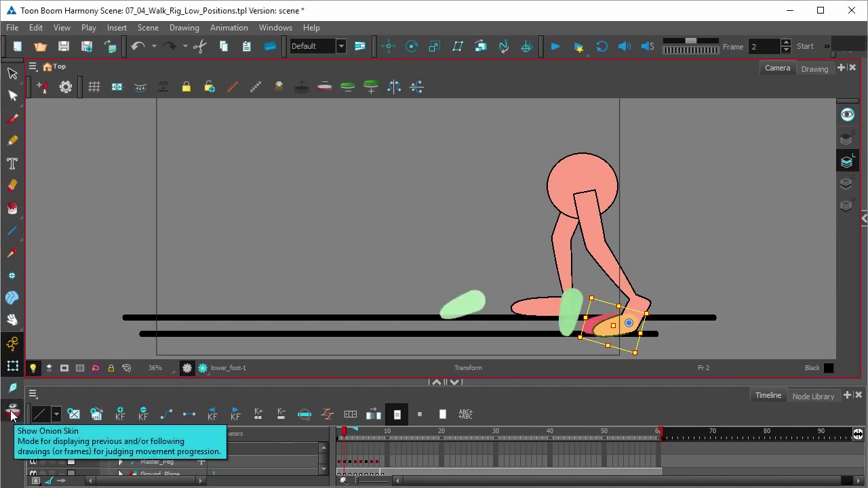
pyautogui.click(348, 462)
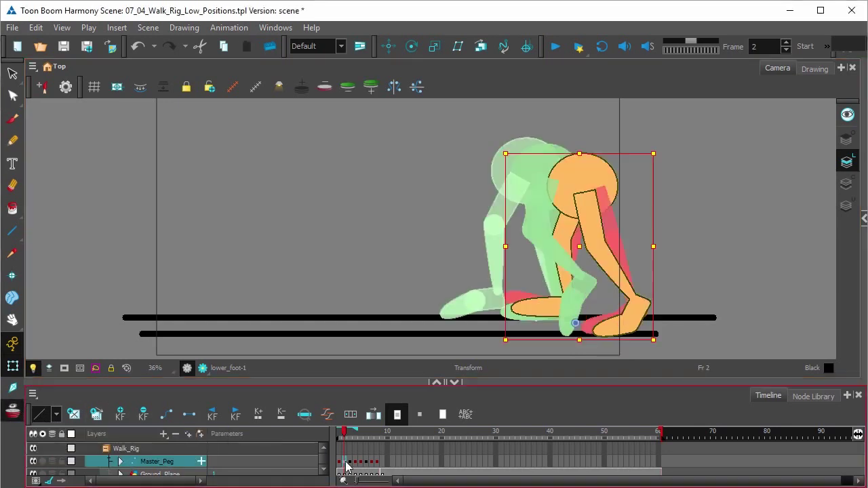
pyautogui.moveTo(585, 244); pyautogui.dragTo(570, 252)
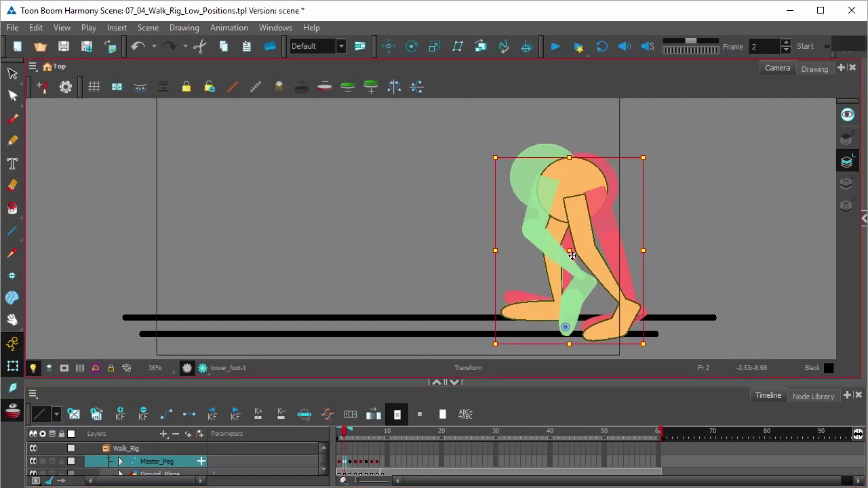
# - Rotate the near rear leg's joints at frame 2 to rest its foot on the lower ground line, and turn off onion skin
pyautogui.click(615, 329)
pyautogui.press('b')
pyautogui.moveTo(648, 345)
pyautogui.mouseDown()
pyautogui.moveTo(655, 334)
pyautogui.moveTo(640, 348)
pyautogui.moveTo(656, 345)
pyautogui.moveTo(649, 353)
pyautogui.mouseUp()
pyautogui.hotkey('shift', 'b')
pyautogui.hotkey('shift', 'b')
pyautogui.press('b')
pyautogui.click(13, 411)
pyautogui.moveTo(345, 433); pyautogui.dragTo(344, 439)
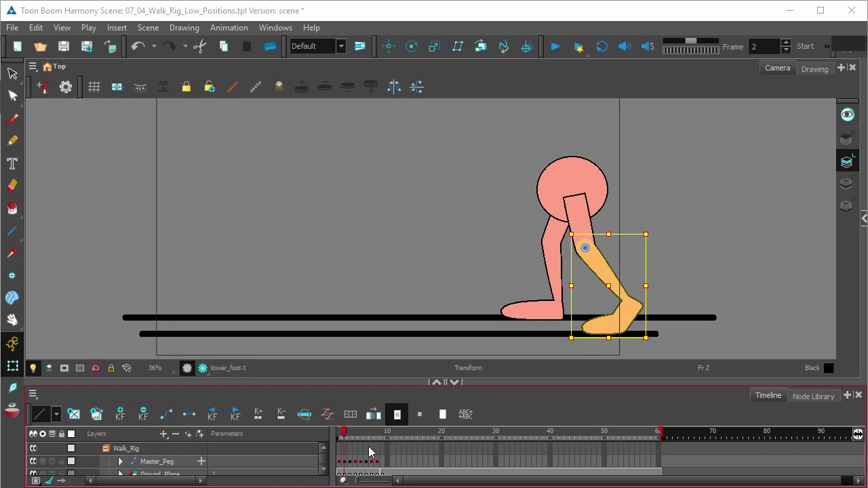
pyautogui.click(339, 437)
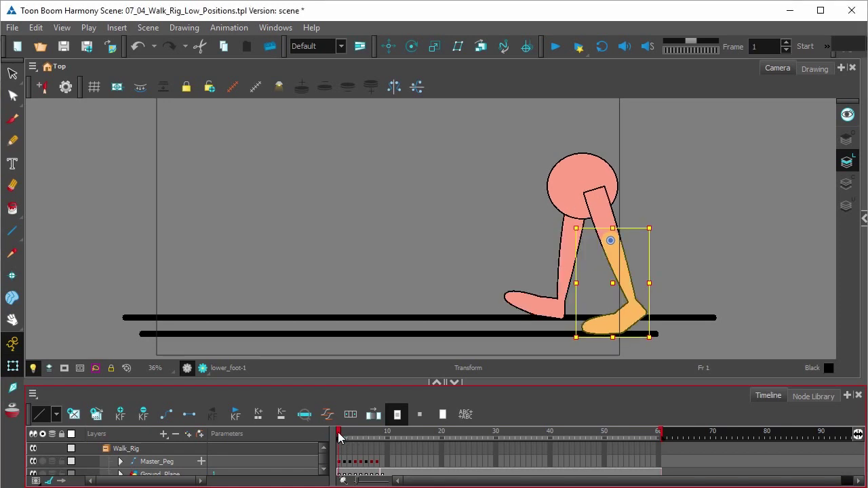
pyautogui.moveTo(340, 438)
pyautogui.mouseDown()
pyautogui.moveTo(352, 436)
pyautogui.moveTo(344, 437)
pyautogui.mouseUp()
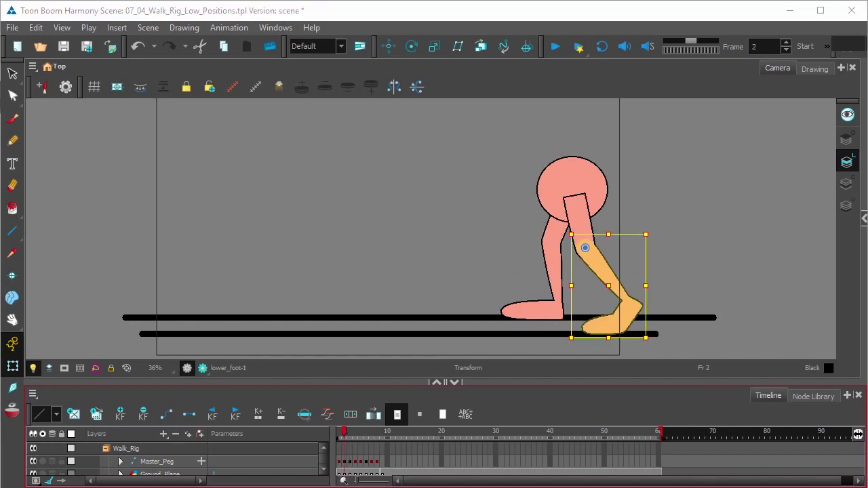
# - Shift the Master_Peg keyframes from frame 6 onward one frame later and insert a keyframe at frame 6
pyautogui.moveTo(345, 436)
pyautogui.mouseDown()
pyautogui.moveTo(363, 434)
pyautogui.moveTo(360, 442)
pyautogui.mouseUp()
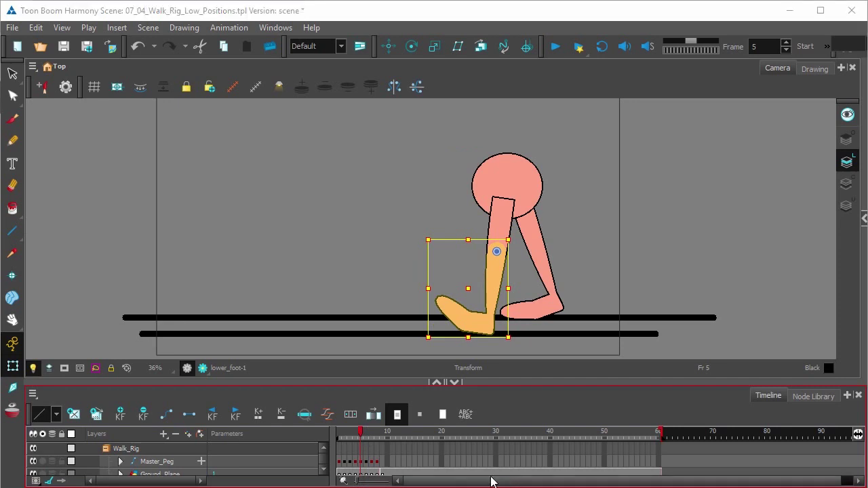
pyautogui.click(366, 465)
pyautogui.keyDown('shift'); pyautogui.click(376, 462); pyautogui.keyUp('shift')
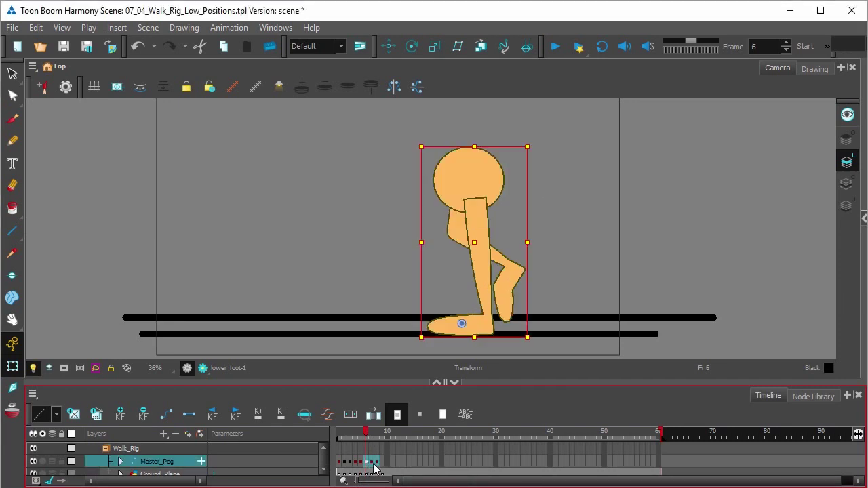
pyautogui.moveTo(367, 463); pyautogui.dragTo(372, 465)
pyautogui.click(362, 464)
pyautogui.click(366, 466)
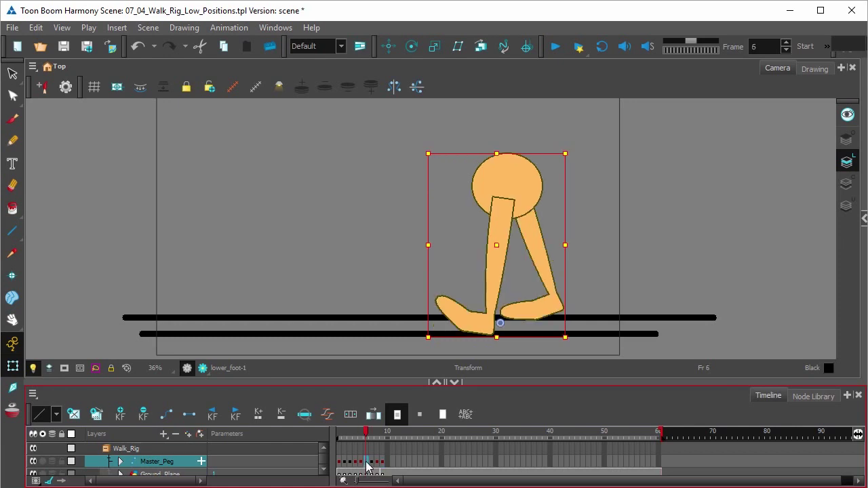
pyautogui.rightClick(368, 467)
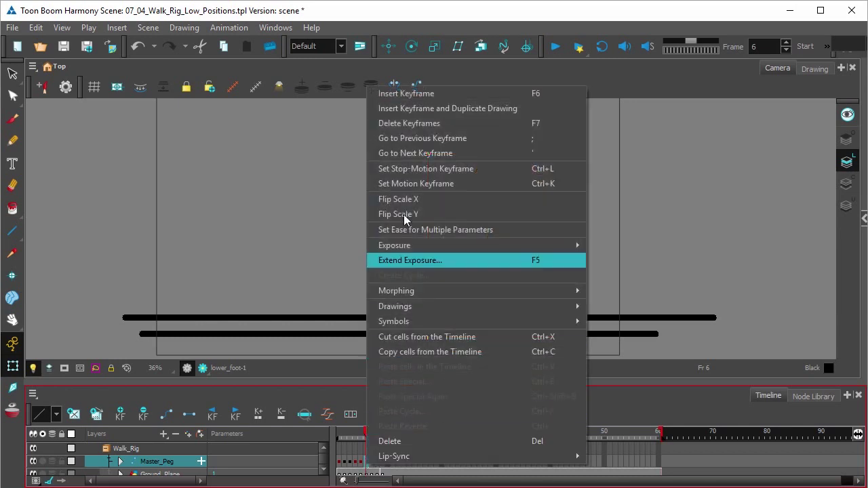
pyautogui.click(406, 94)
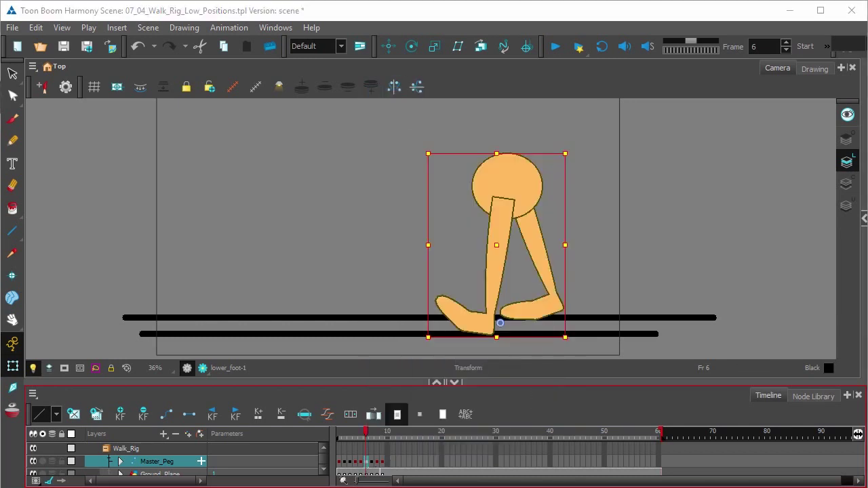
# - At frame 6, rotate the near, forward leg from the hip, bend its knee and flatten its foot and toes
pyautogui.click(457, 319)
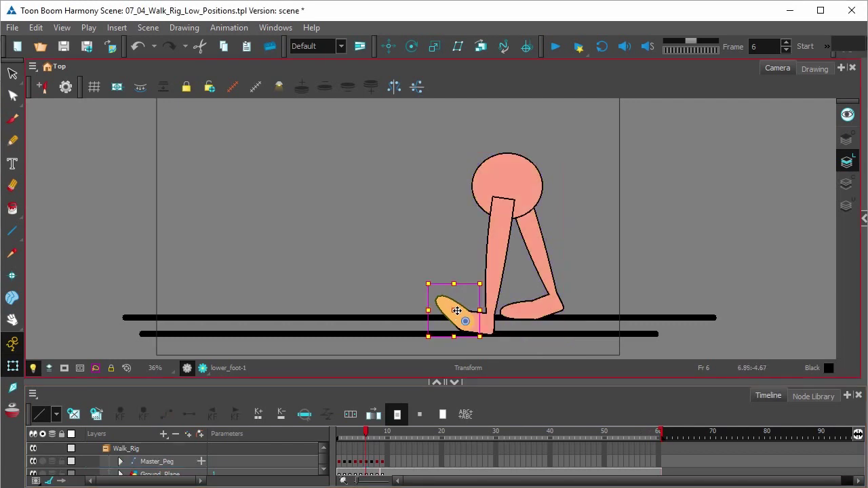
pyautogui.press('b')
pyautogui.press('b')
pyautogui.hotkey('ctrl', 'z')
pyautogui.moveTo(423, 343); pyautogui.dragTo(401, 337)
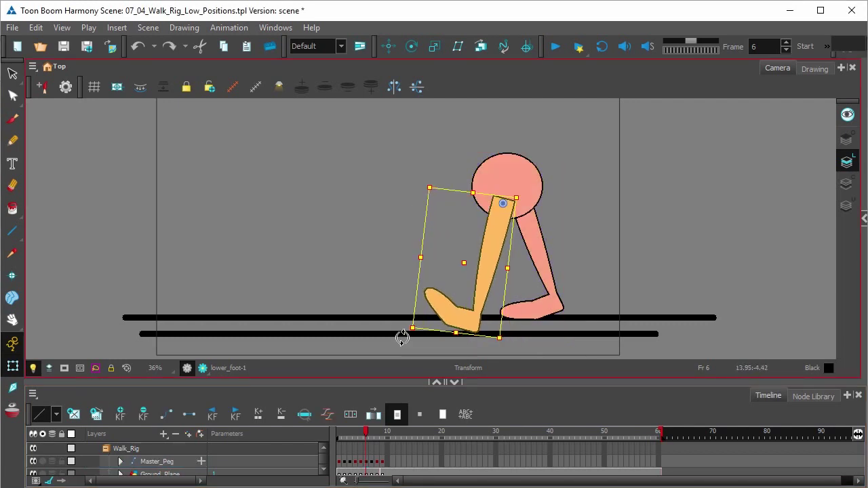
pyautogui.click(447, 317)
pyautogui.moveTo(414, 343); pyautogui.dragTo(439, 369)
pyautogui.hotkey('shift', 'b')
pyautogui.hotkey('shift', 'b')
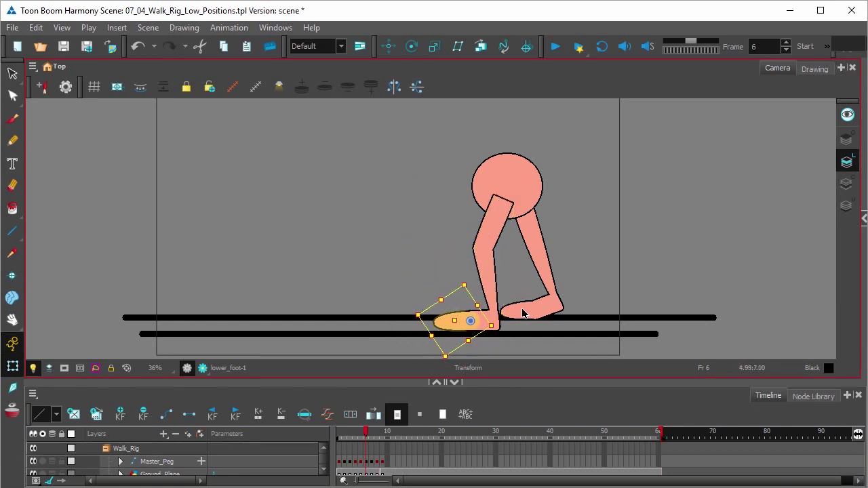
# - At frame 6, bend the far rear leg's knee and rotate its foot and toes into a heel-up pose
pyautogui.click(526, 314)
pyautogui.moveTo(574, 321); pyautogui.dragTo(584, 303)
pyautogui.hotkey('shift', 'b')
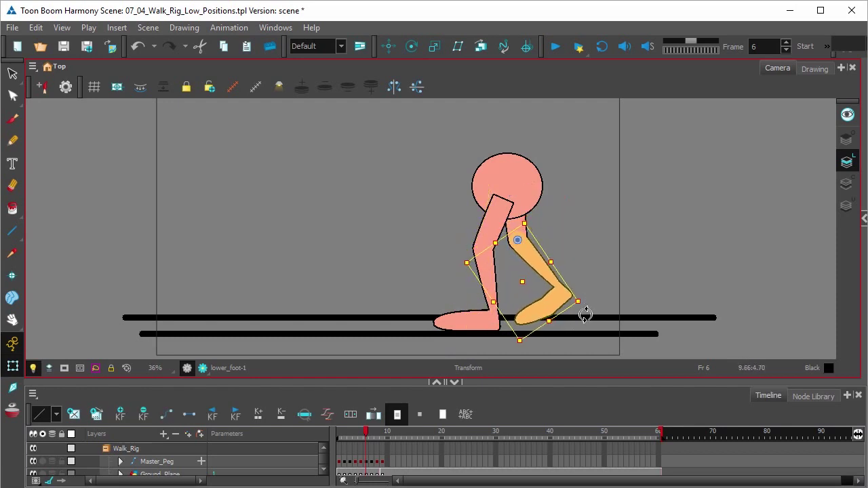
pyautogui.hotkey('shift', 'b')
pyautogui.moveTo(508, 338); pyautogui.dragTo(488, 336)
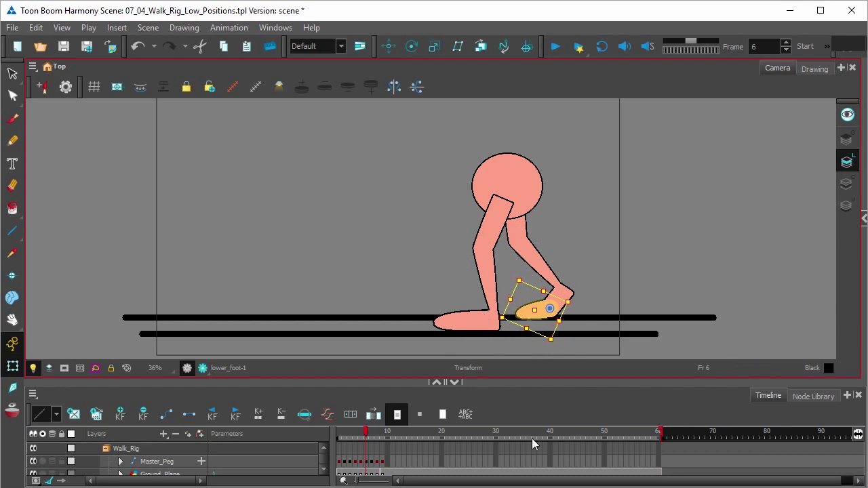
# - Move the whole rig at frame 6 with onion skin shown so the near foot sits on the next frame's planted foot
pyautogui.click(367, 463)
pyautogui.moveTo(506, 243); pyautogui.dragTo(499, 247)
pyautogui.press('Right')
pyautogui.press('Down')
pyautogui.press('Left')
pyautogui.press('Up')
pyautogui.press('Right')
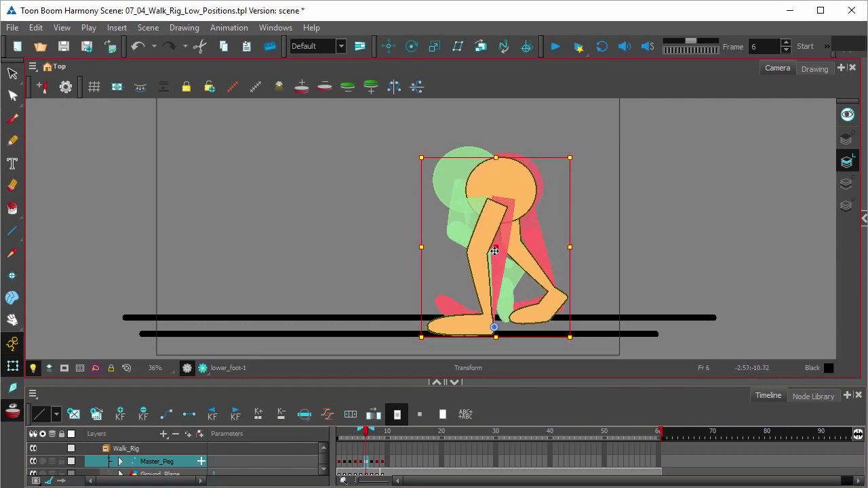
pyautogui.press('Down')
pyautogui.press('Left')
# - At frame 6, fine-tune the rotation of the far leg's shin and foot so the toes sit closer to the upper ground line
pyautogui.click(534, 317)
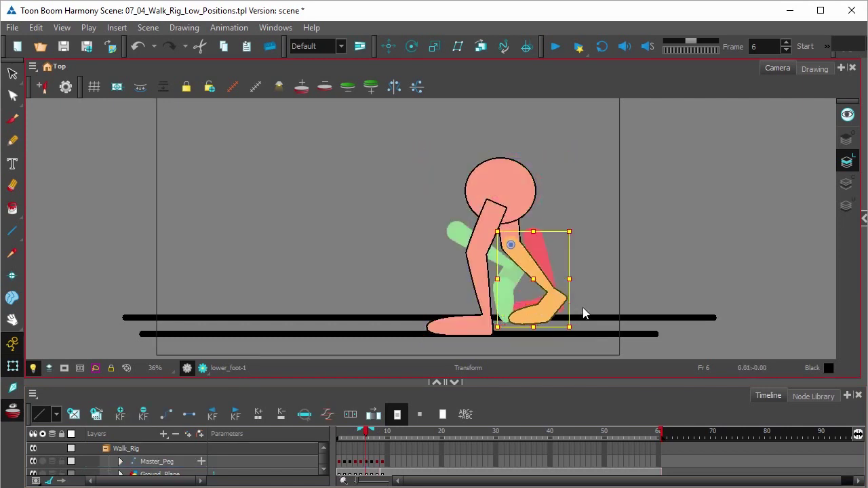
pyautogui.moveTo(586, 319); pyautogui.dragTo(584, 331)
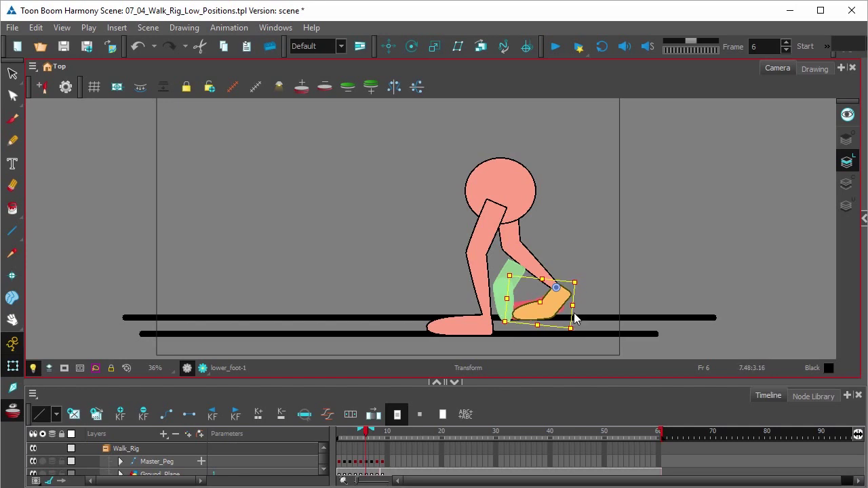
pyautogui.moveTo(365, 433); pyautogui.dragTo(367, 433)
pyautogui.press('b')
pyautogui.moveTo(574, 323); pyautogui.dragTo(582, 320)
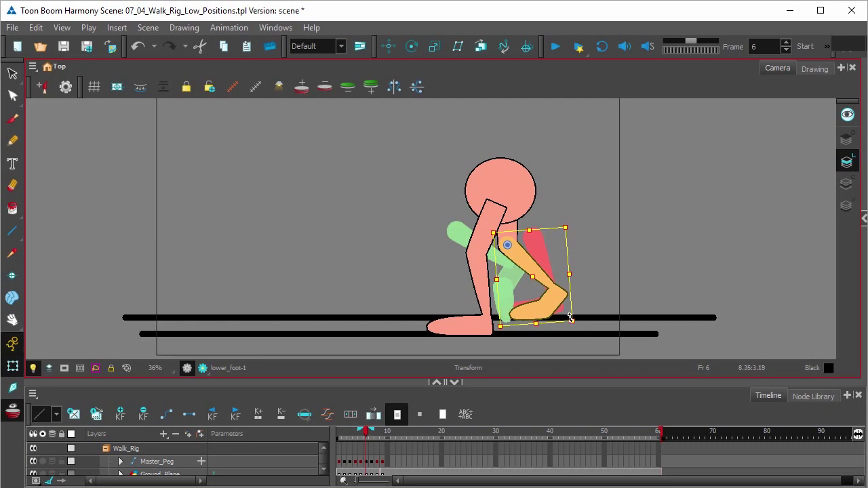
# - Shift the whole far leg slightly forward at frame 6 and turn off the onion skin
pyautogui.click(538, 275)
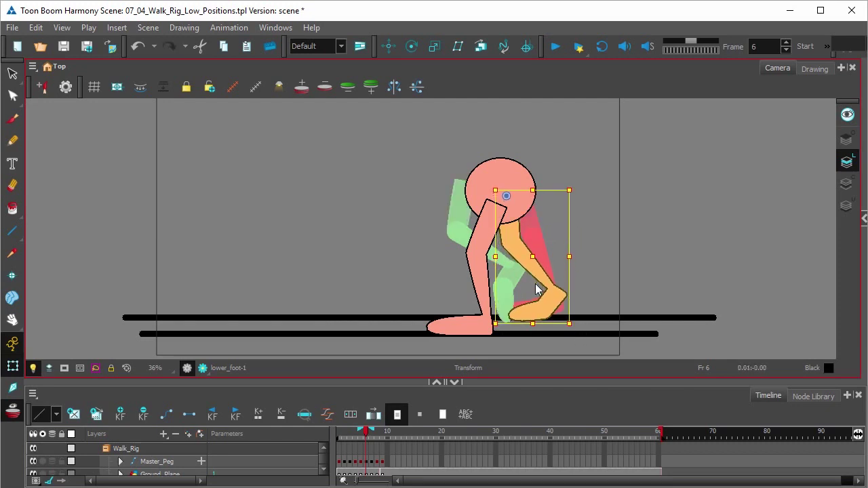
pyautogui.moveTo(536, 288); pyautogui.dragTo(530, 287)
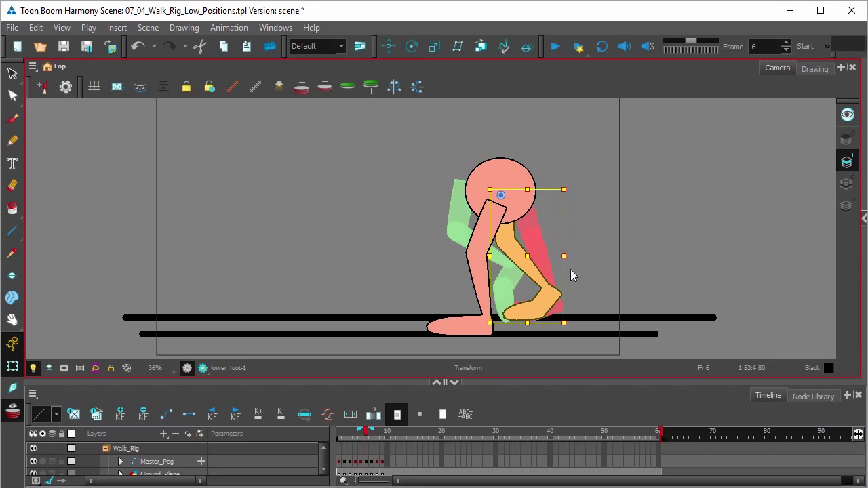
pyautogui.hotkey('alt', 'o')
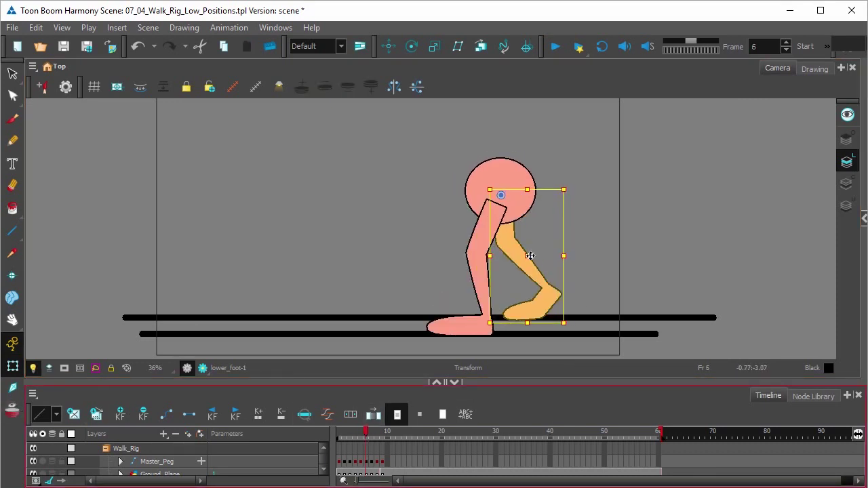
# - Rotate the far foot slightly at frame 6 and nudge the whole far leg a little further forward
pyautogui.hotkey('shift', 'b')
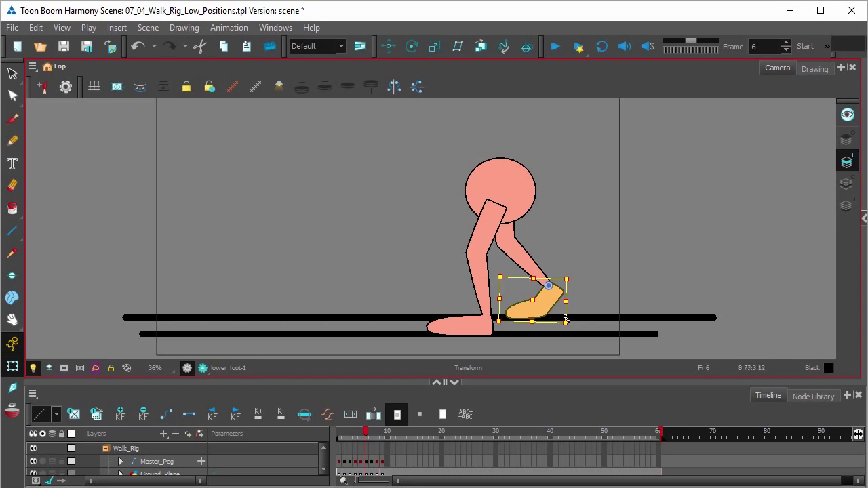
pyautogui.press('b')
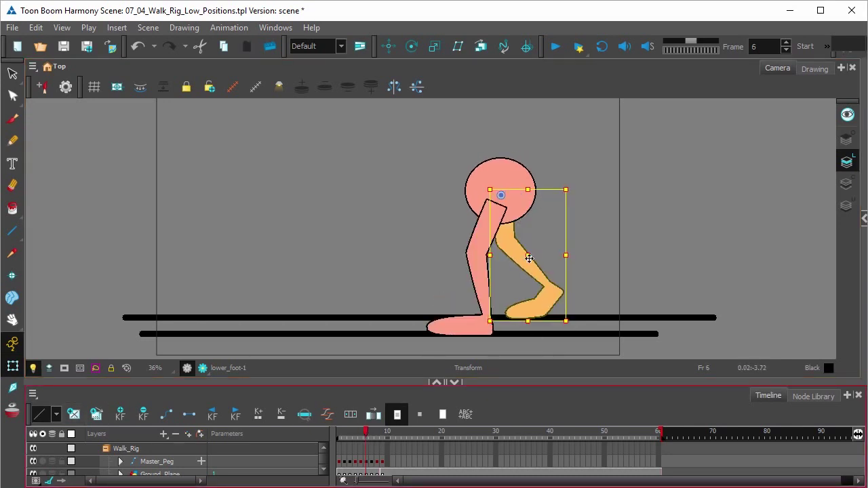
pyautogui.moveTo(529, 259); pyautogui.dragTo(525, 259)
pyautogui.moveTo(365, 432); pyautogui.dragTo(366, 432)
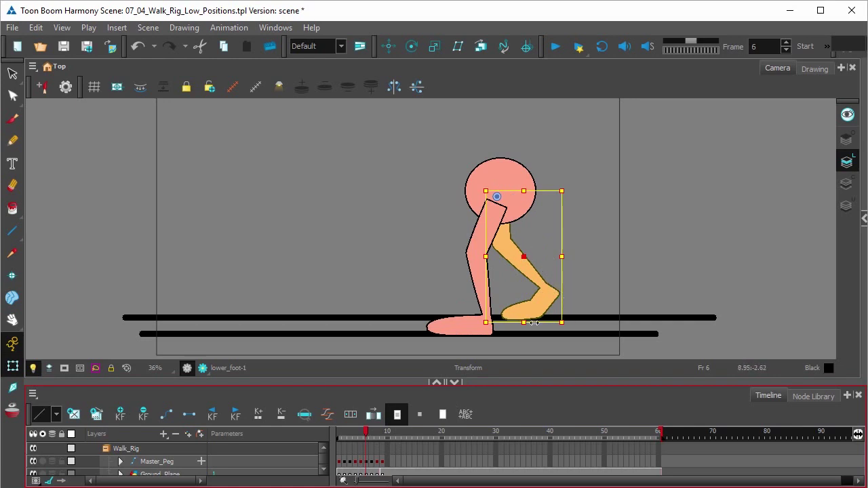
# - Select the Master_Peg keyframe at frame 6 and compare the rig's low pose with the contact pose at frame 5
pyautogui.hotkey('alt', 'o')
pyautogui.click(12, 413)
pyautogui.moveTo(366, 436); pyautogui.dragTo(366, 433)
pyautogui.click(367, 462)
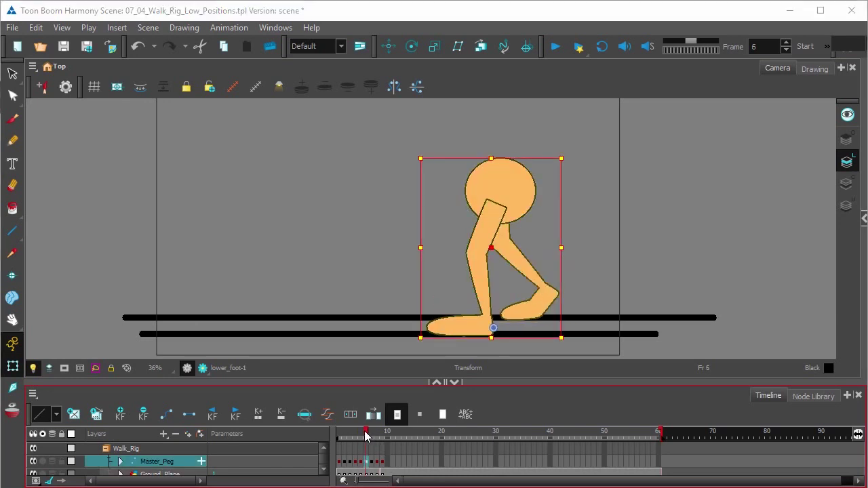
pyautogui.moveTo(365, 435); pyautogui.dragTo(362, 437)
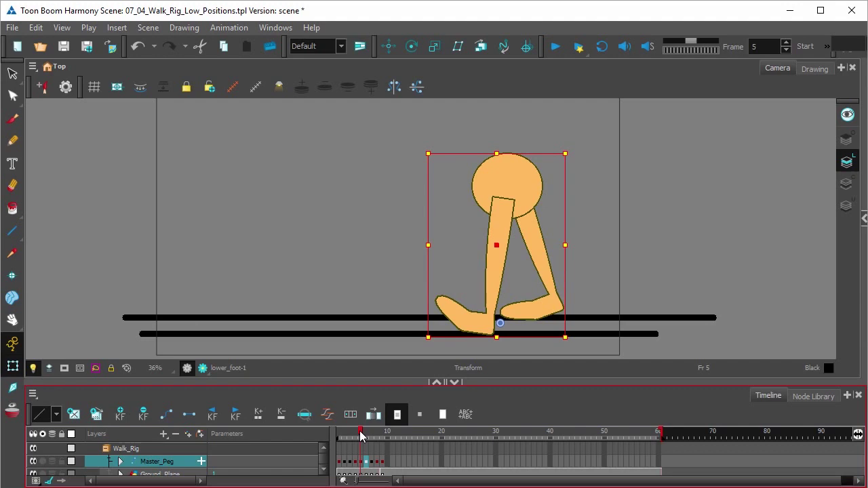